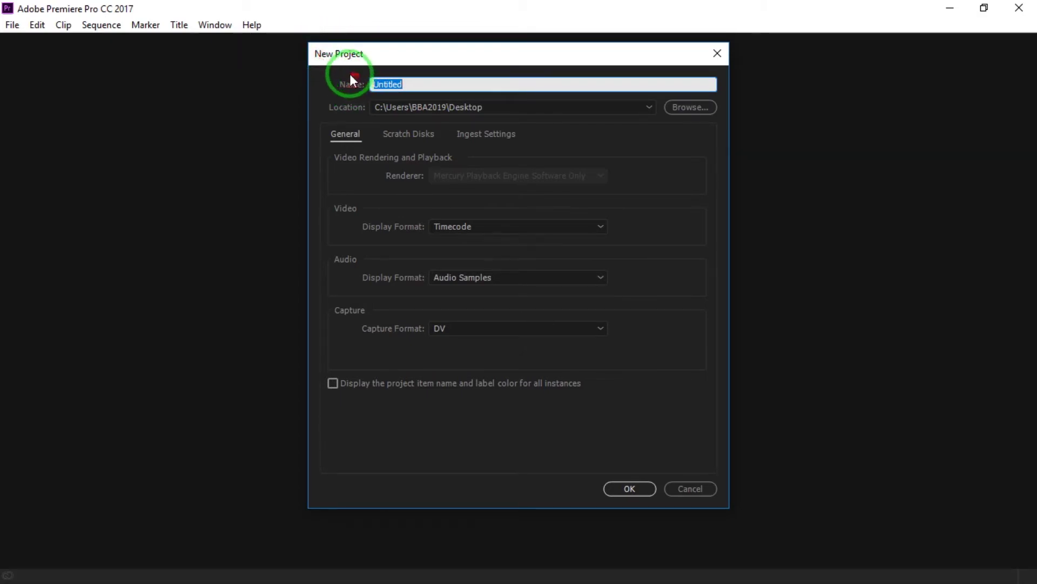
Replace the default 'Untitled' project name with 'adobe premiere for beginner'
click(408, 83)
key(BackSpace)
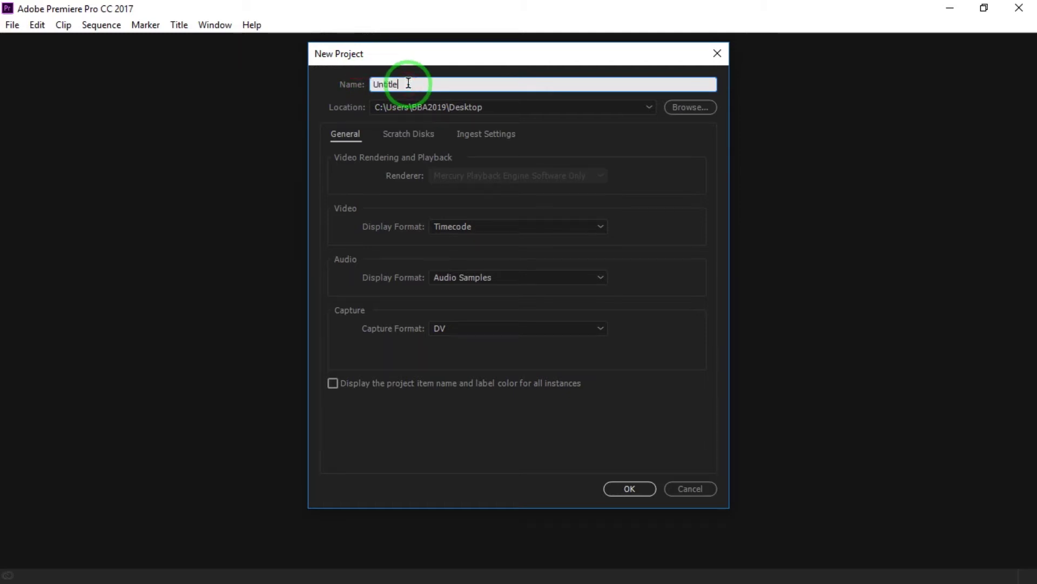
key(BackSpace)
key(BackSpace)
key(BackSpace)
key(BackSpace)
key(BackSpace)
text(adobe premiere for be)
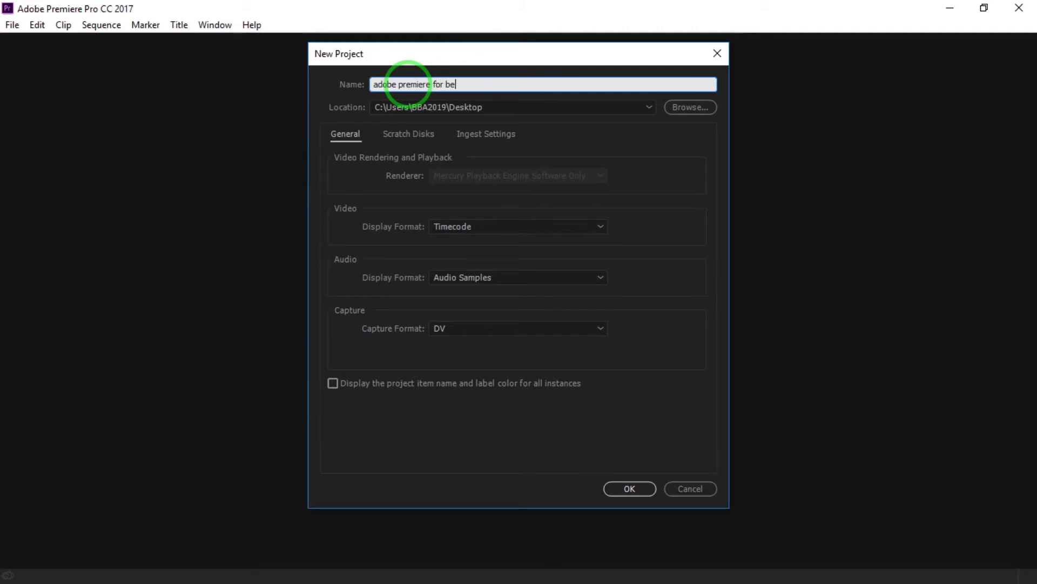
text(ginner)
click(513, 108)
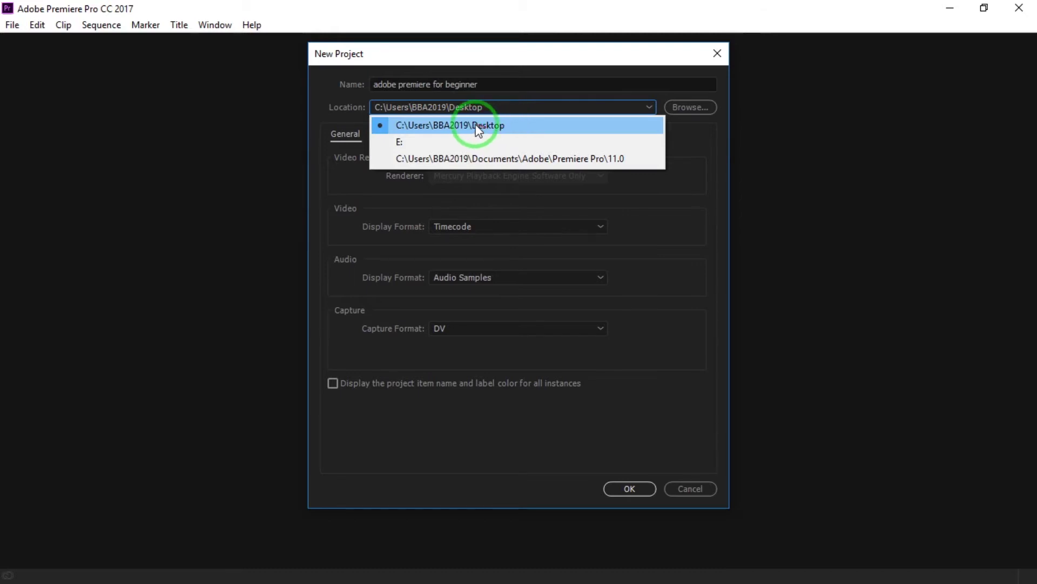
Keep Desktop location, DV capture format and Audio Samples display, then create the project
click(431, 127)
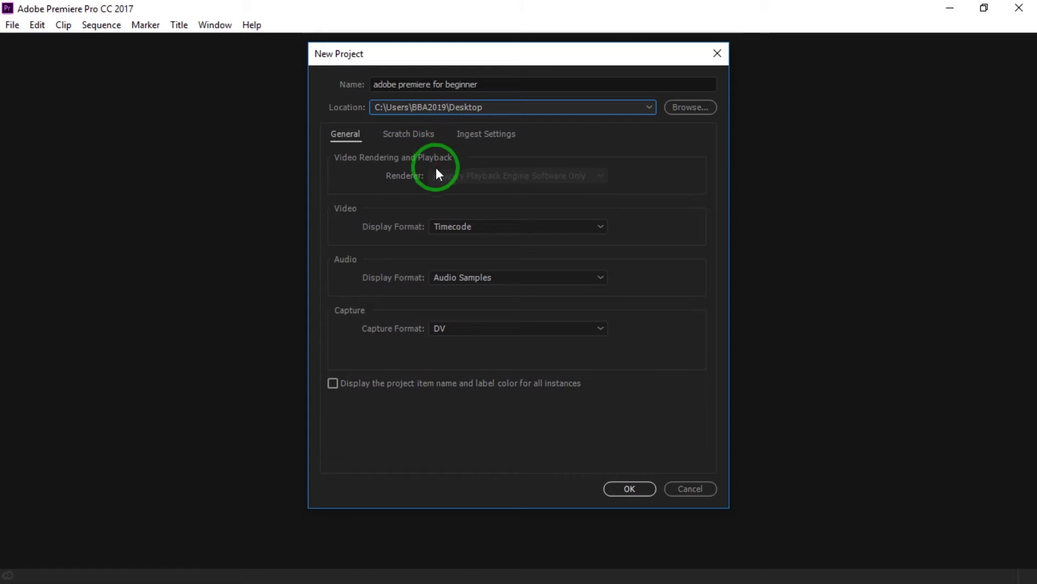
click(456, 328)
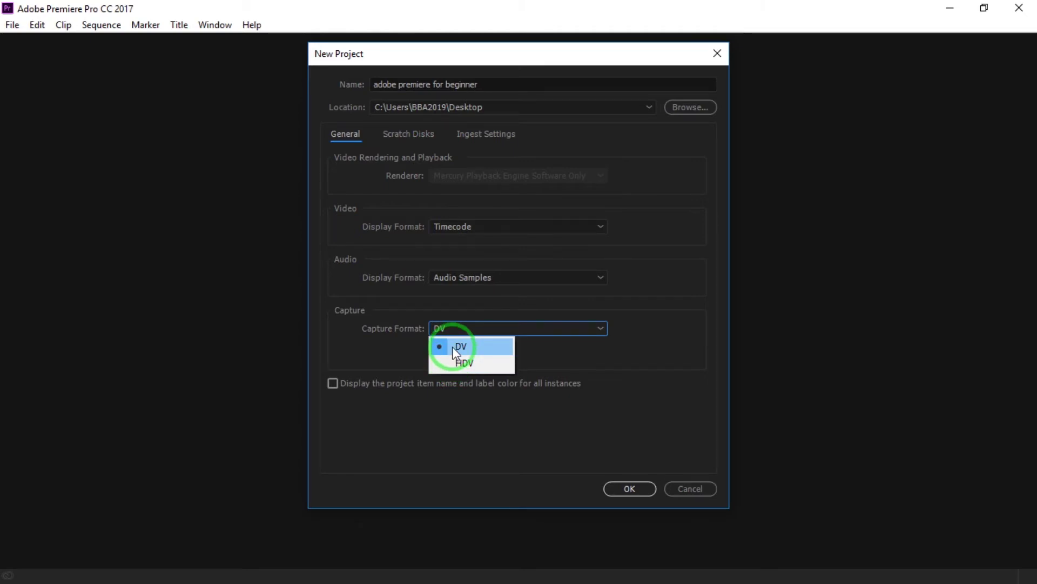
click(454, 347)
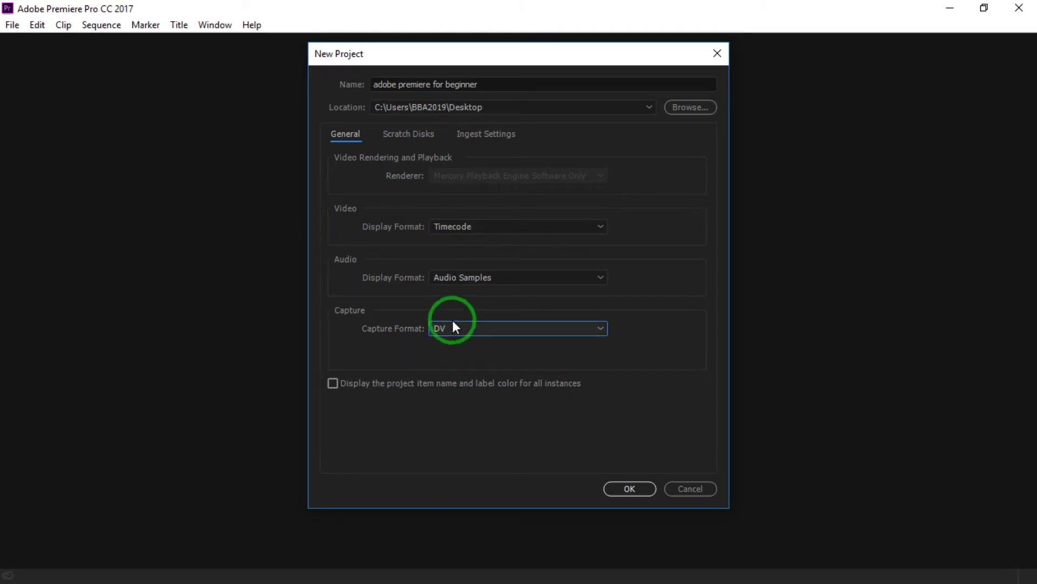
click(455, 277)
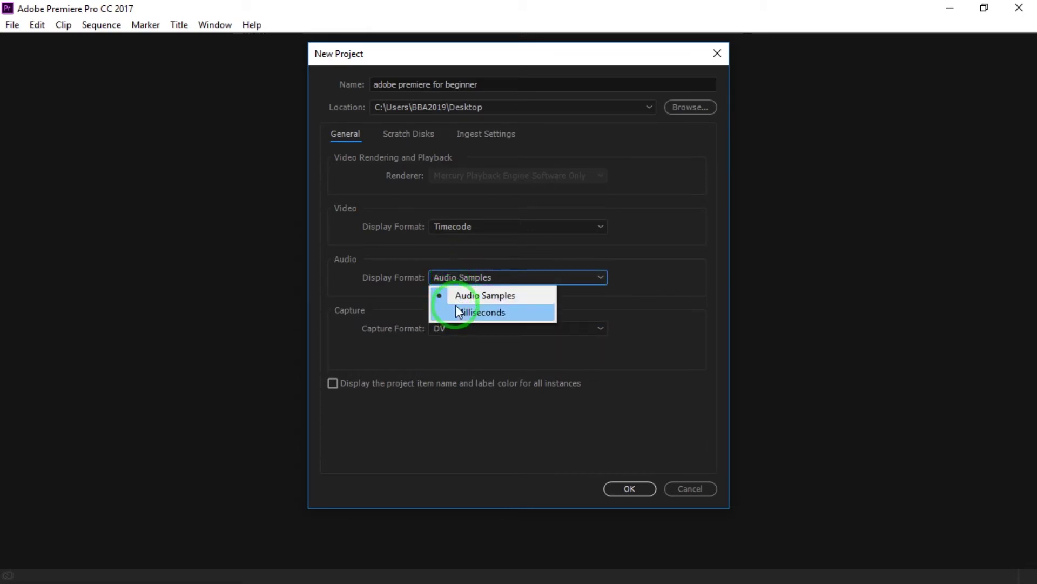
click(456, 295)
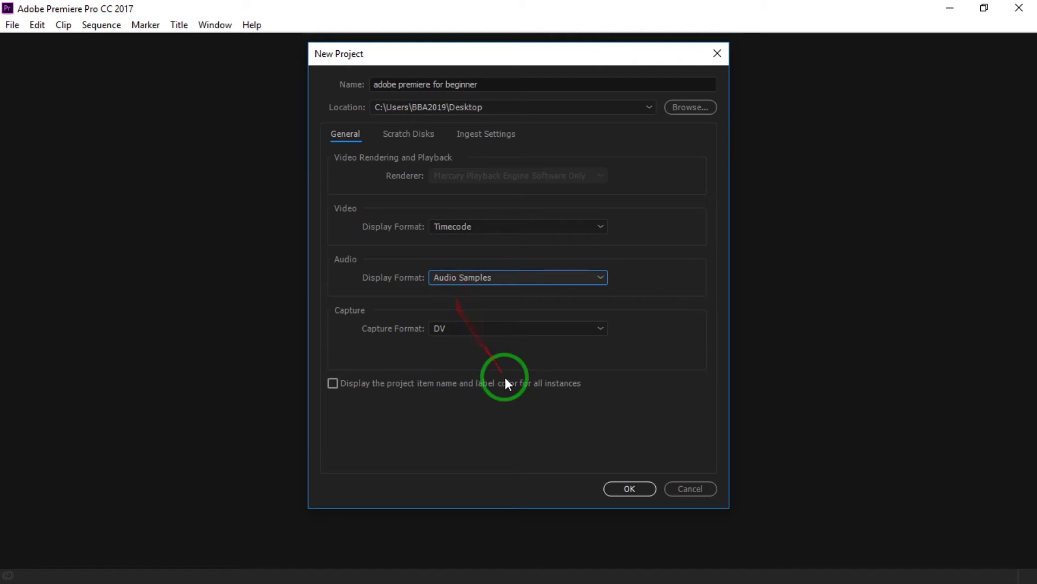
click(618, 490)
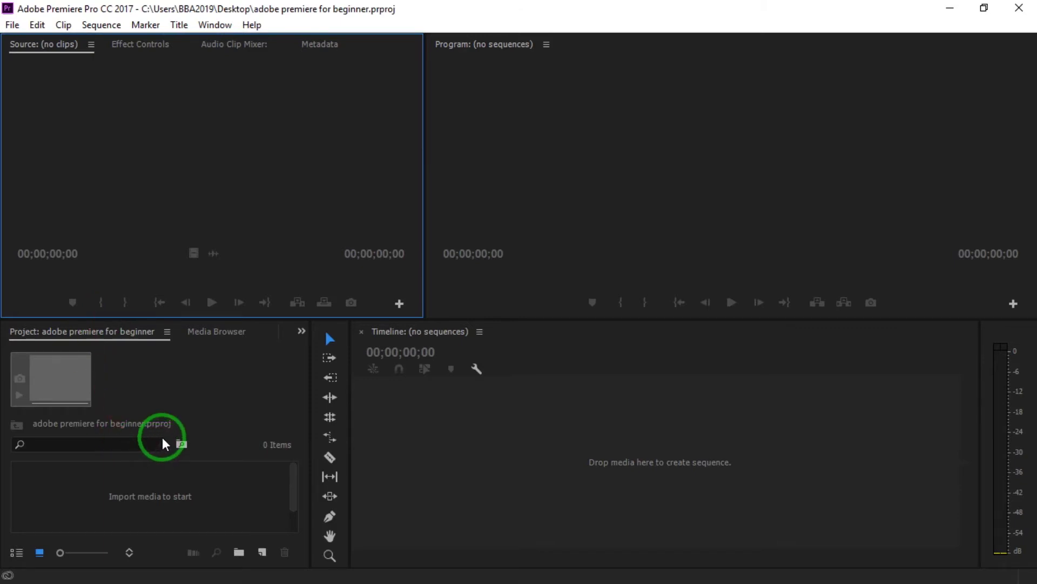
click(130, 457)
mouse_move(130, 460)
mouse_down()
mouse_move(186, 417)
mouse_move(151, 486)
mouse_move(111, 447)
mouse_move(187, 399)
mouse_up()
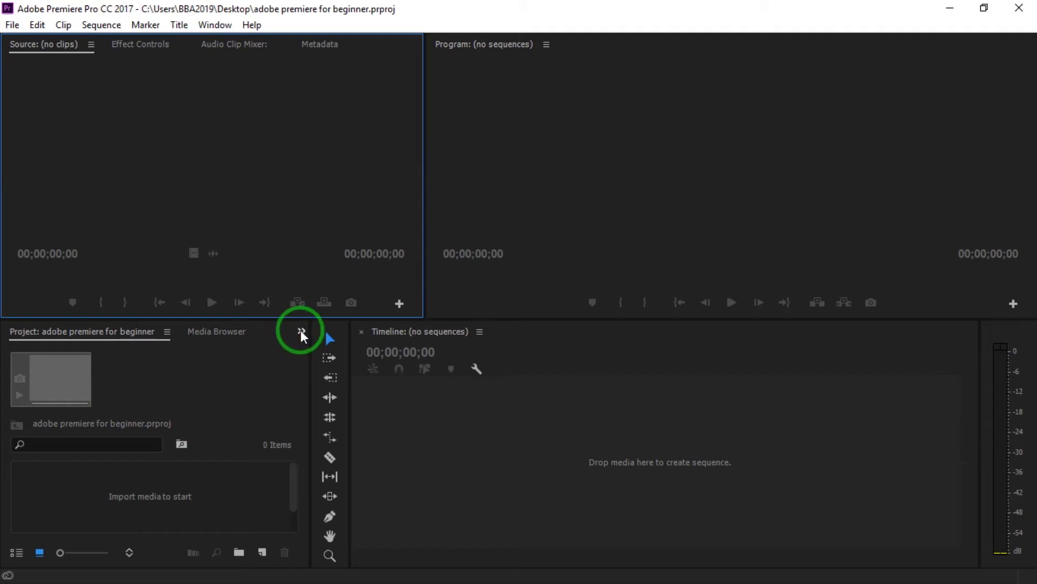
click(302, 332)
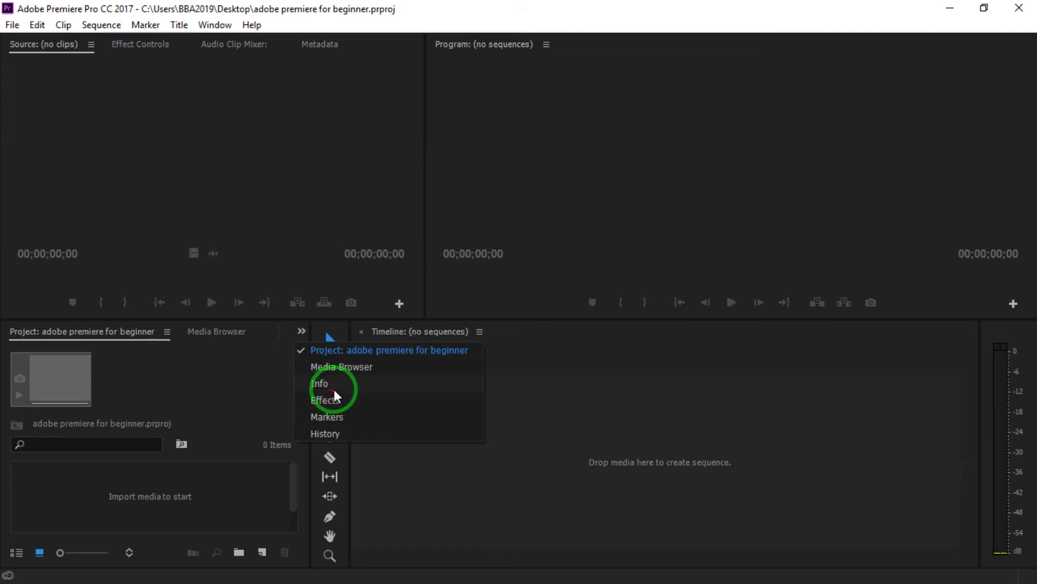
click(300, 330)
click(300, 330)
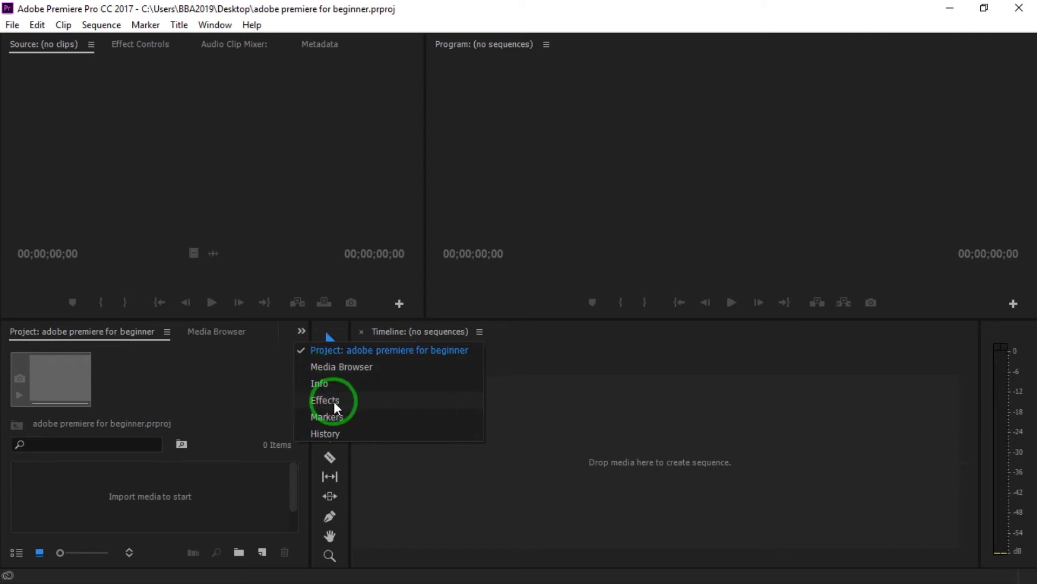
click(316, 349)
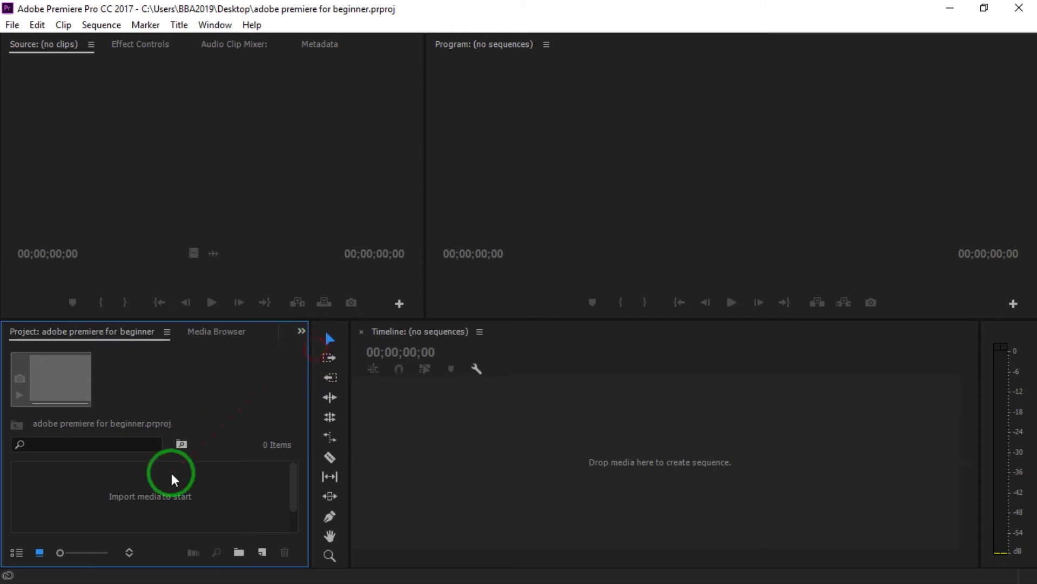
Import bba studios.jpg from E:\New folder (4) into the Project panel
right_click(150, 495)
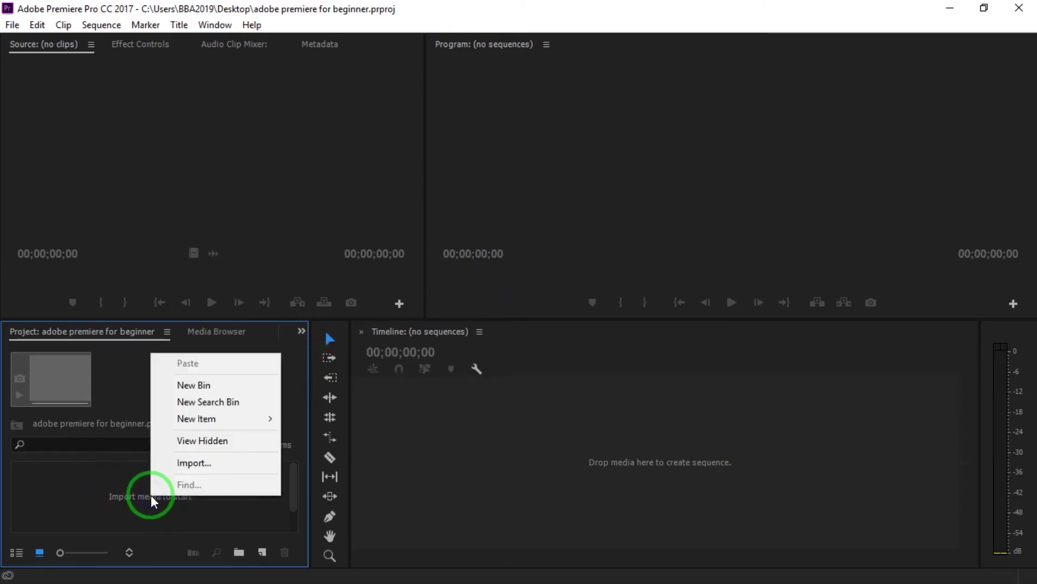
click(180, 466)
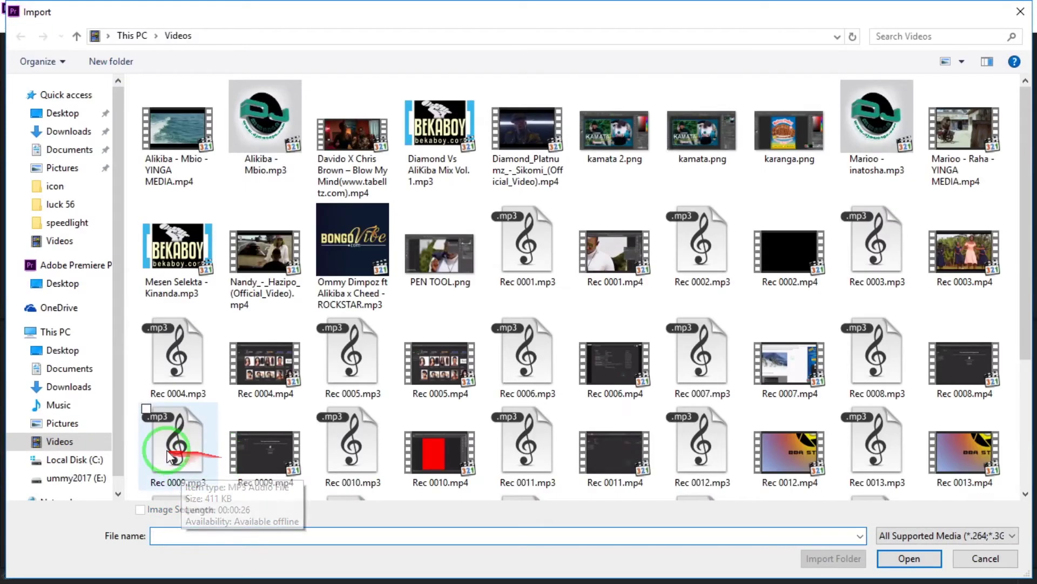
click(89, 477)
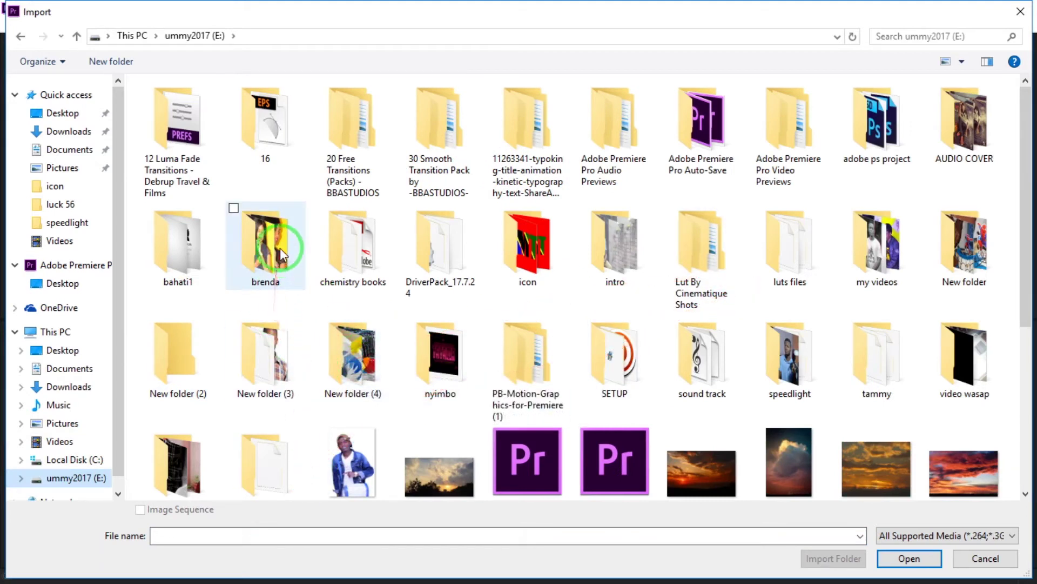
double_click(357, 351)
click(475, 328)
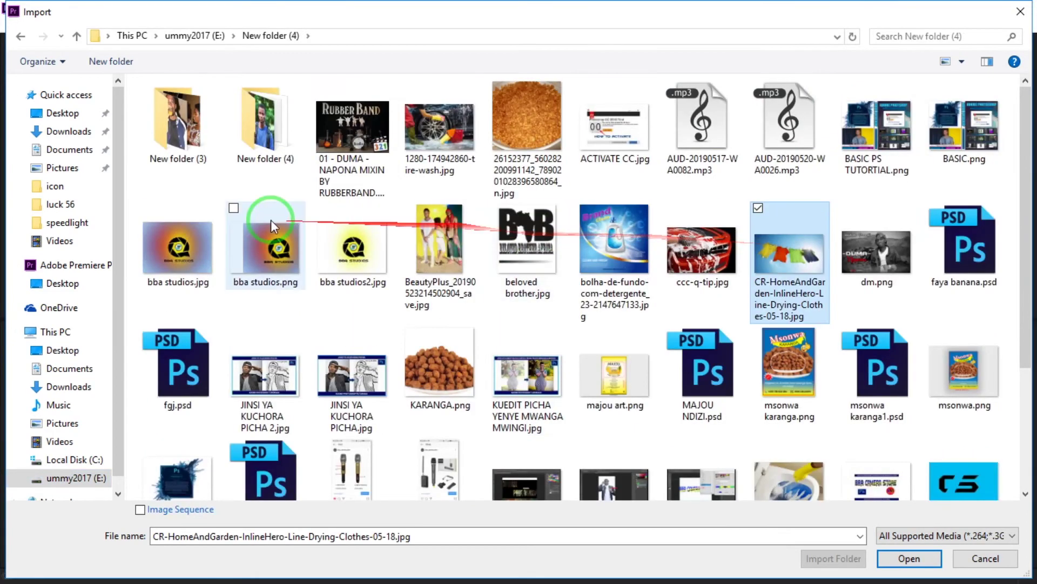
click(200, 264)
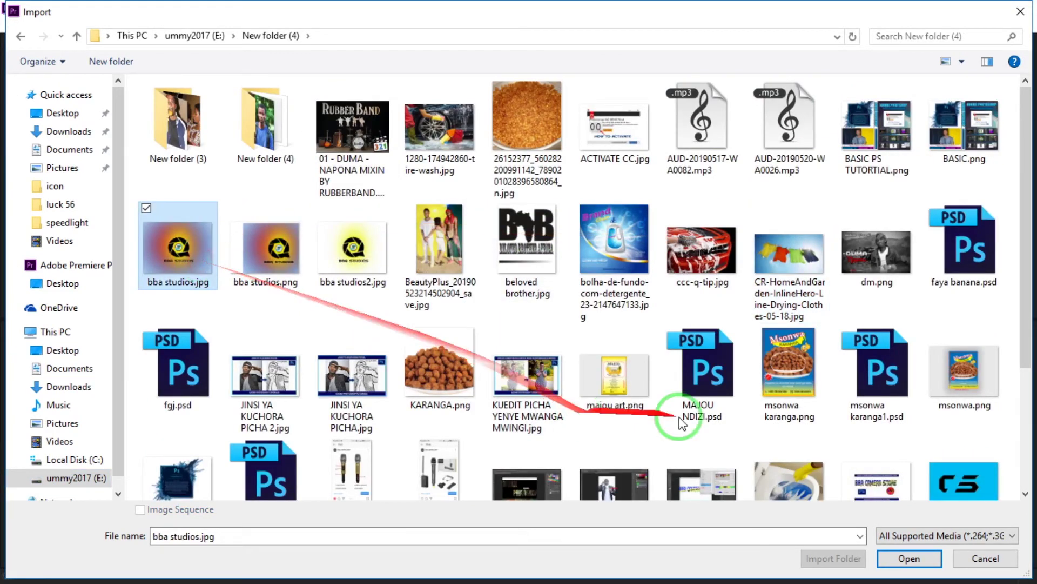
click(901, 558)
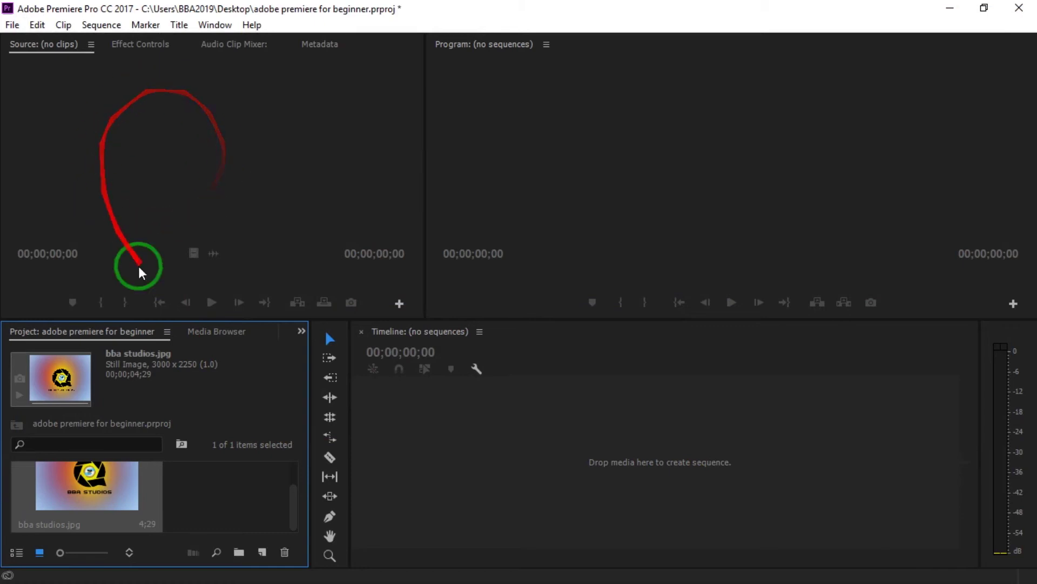
Load bba studios.jpg into the Source monitor and play it to 00;00;03;28
click(194, 501)
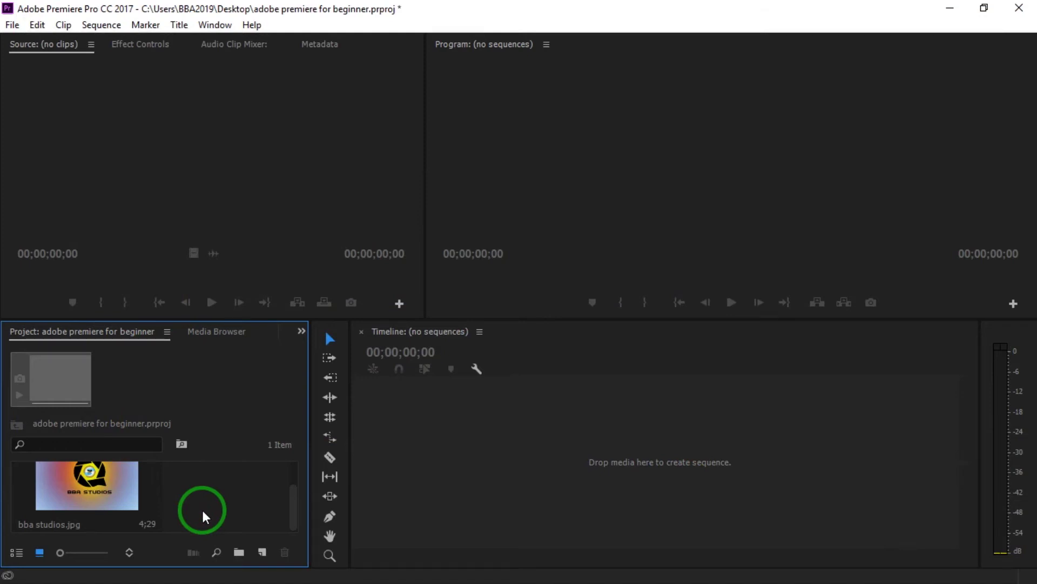
click(121, 492)
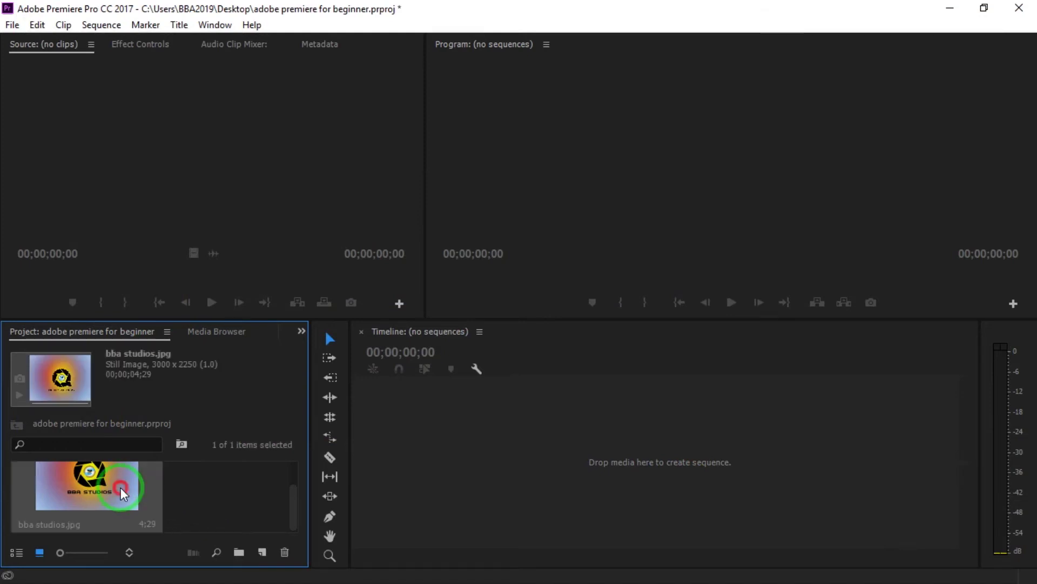
double_click(93, 492)
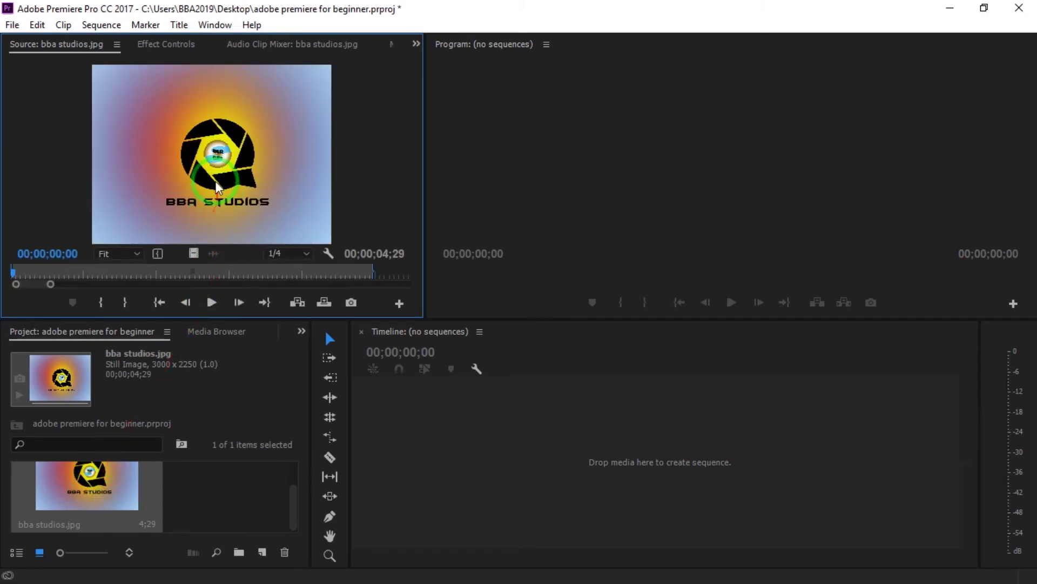
click(209, 301)
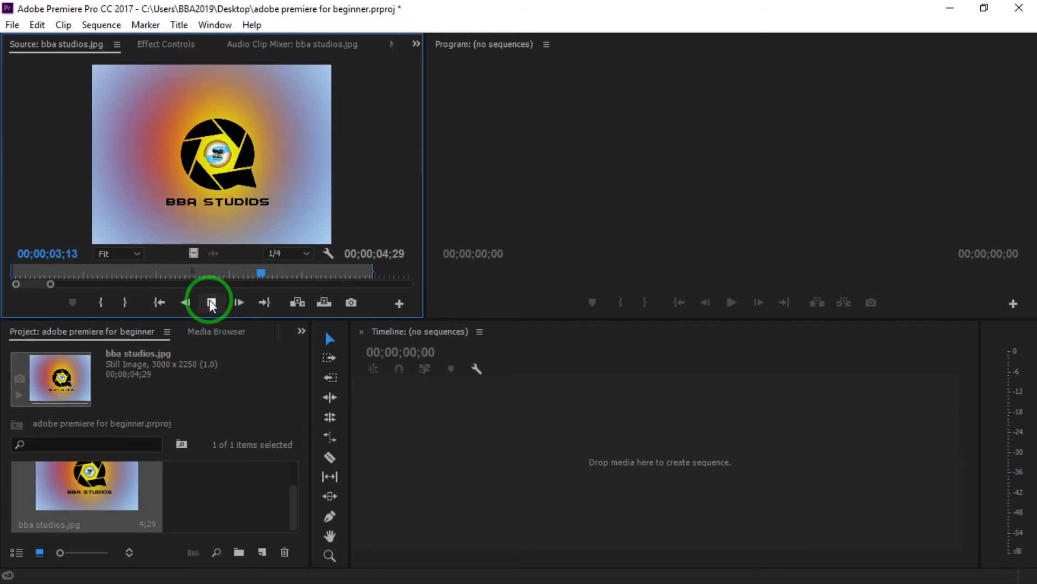
click(210, 300)
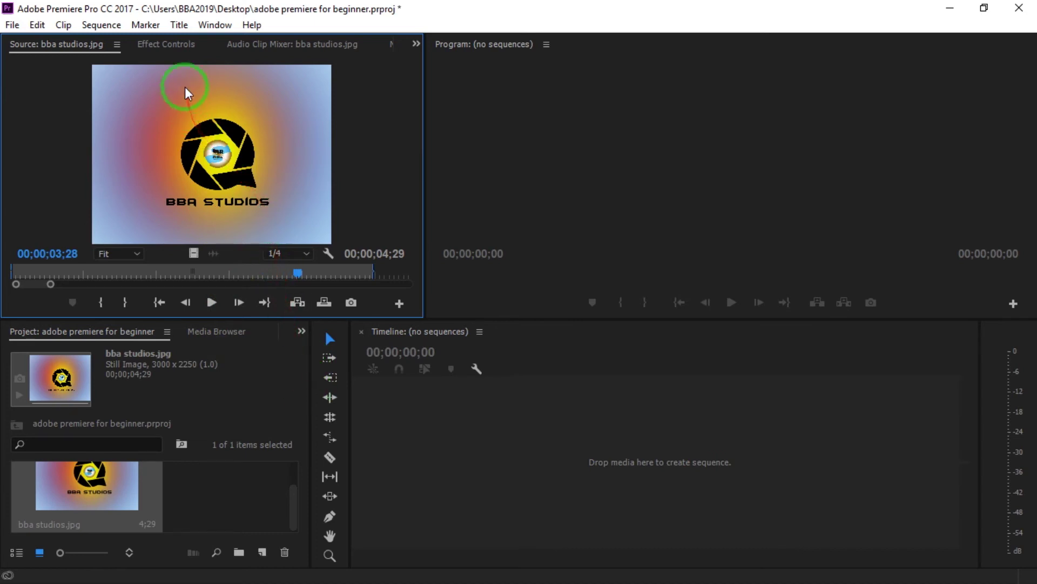
click(417, 43)
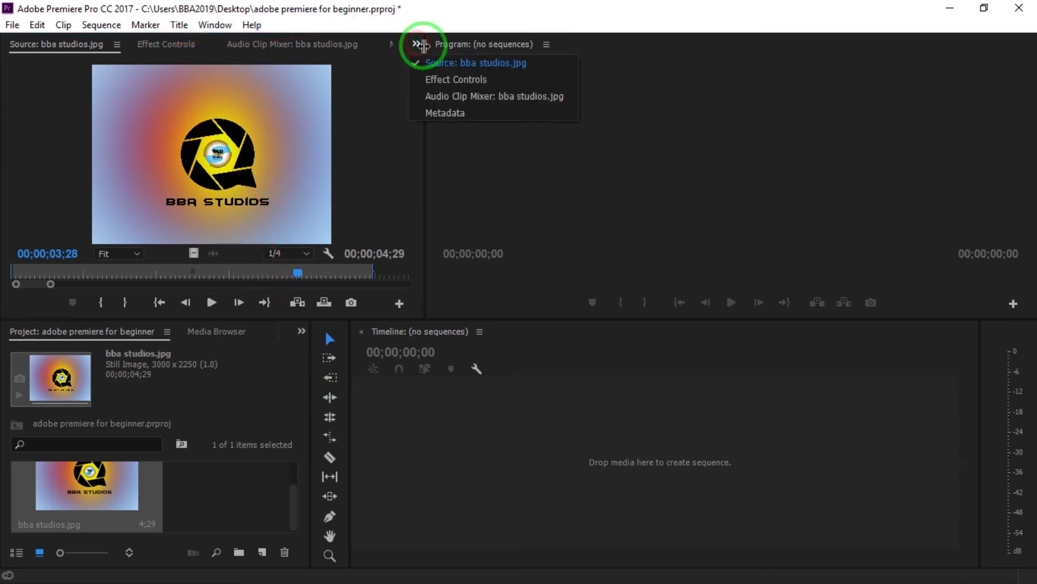
click(459, 81)
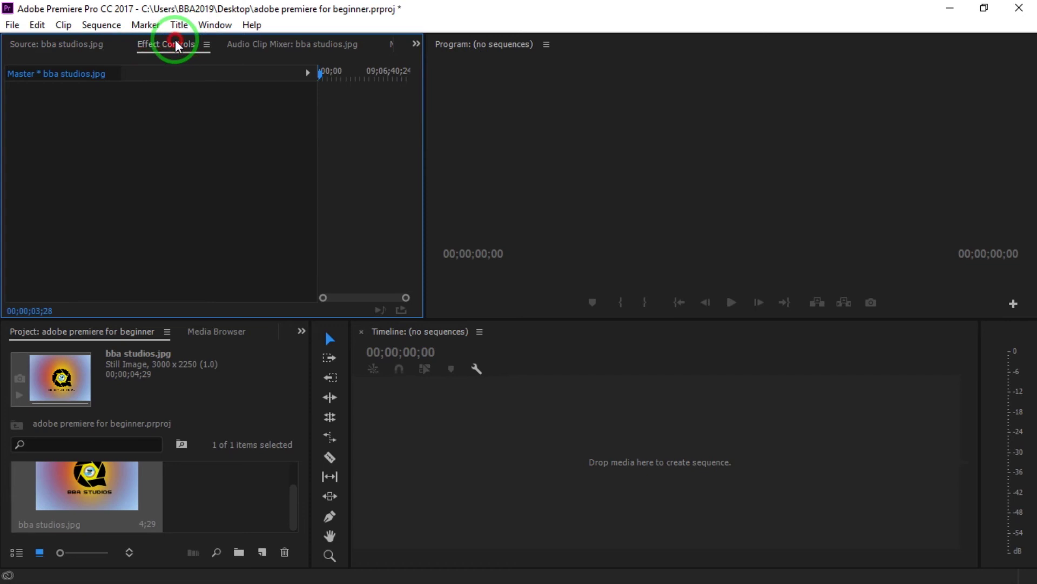
click(415, 46)
click(456, 97)
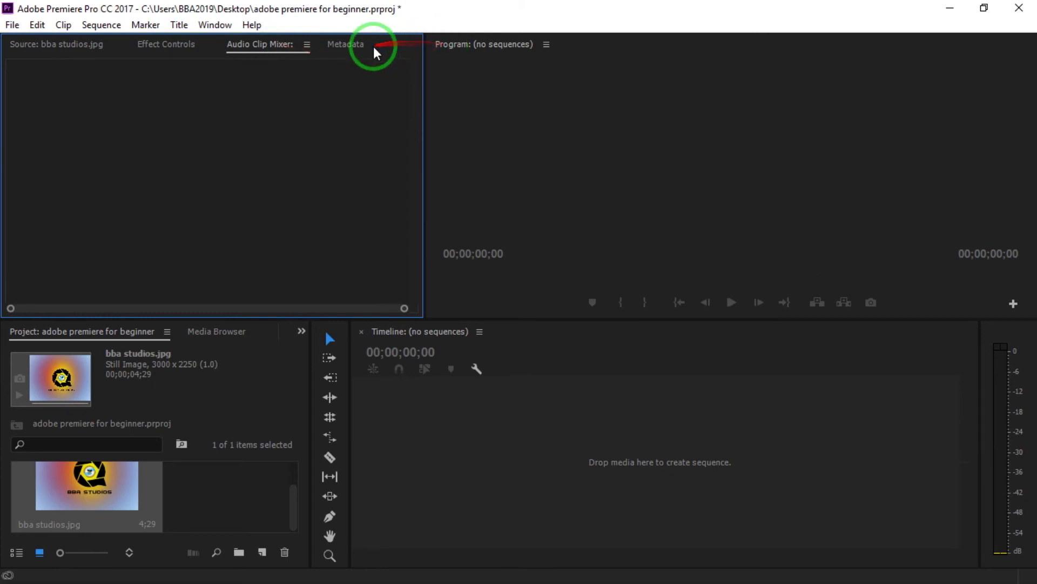
click(78, 44)
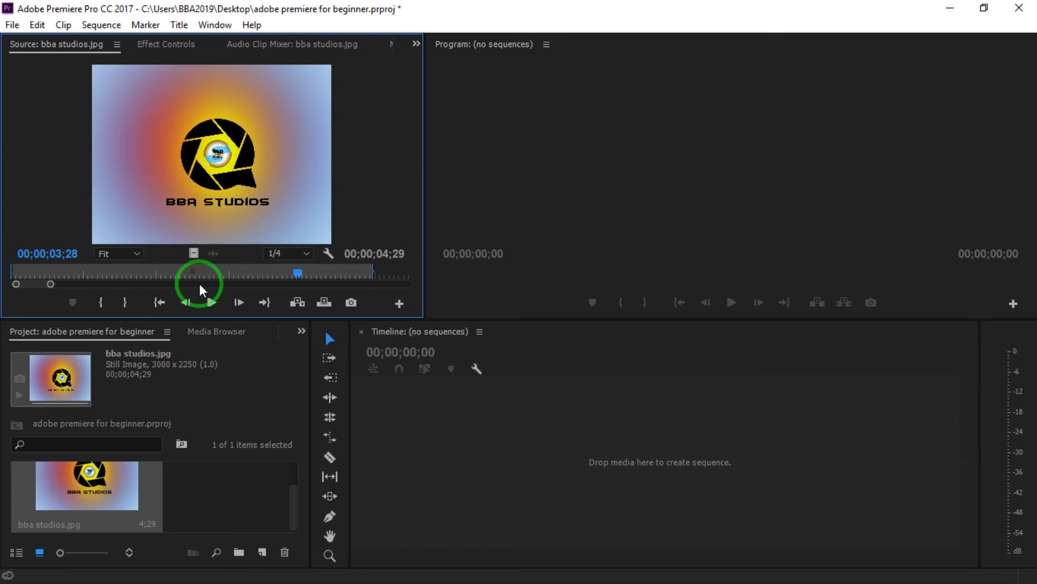
Drag the image into the empty Timeline on V1, then add a second copy on V2
drag(192, 254, 515, 453)
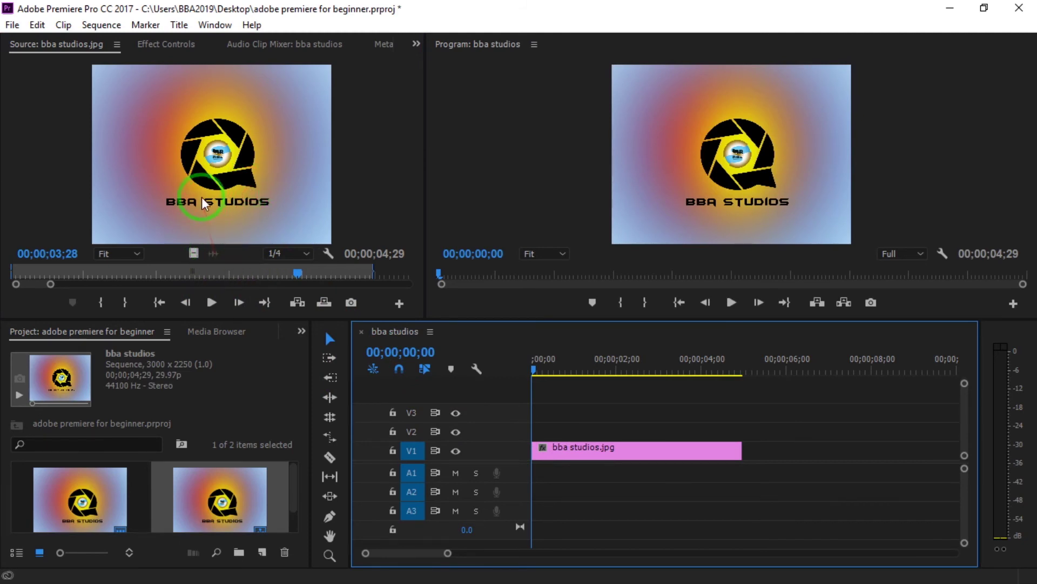
drag(193, 141, 736, 434)
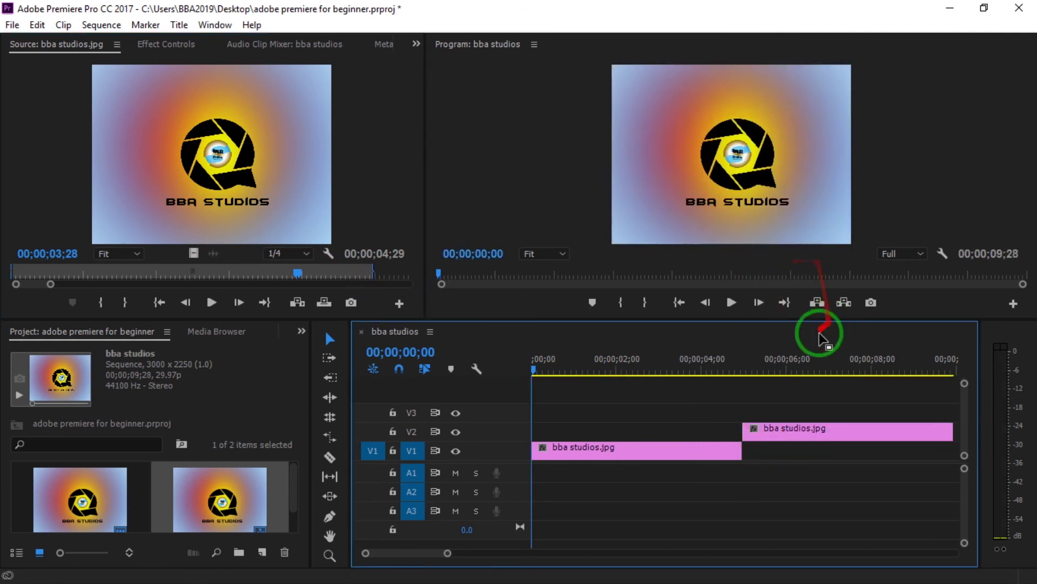
click(709, 450)
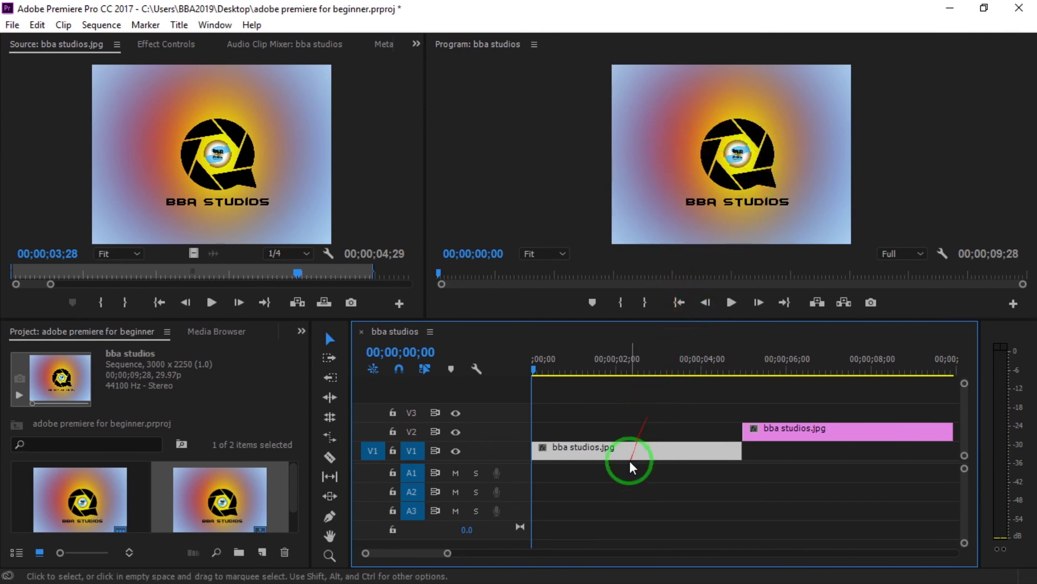
Slide the image clip 00;00;01;18 earlier, trim the V1 clip's end, and park the playhead at 00;00;01;03
click(658, 449)
drag(658, 453, 633, 431)
drag(738, 444, 599, 460)
drag(717, 369, 722, 369)
click(578, 369)
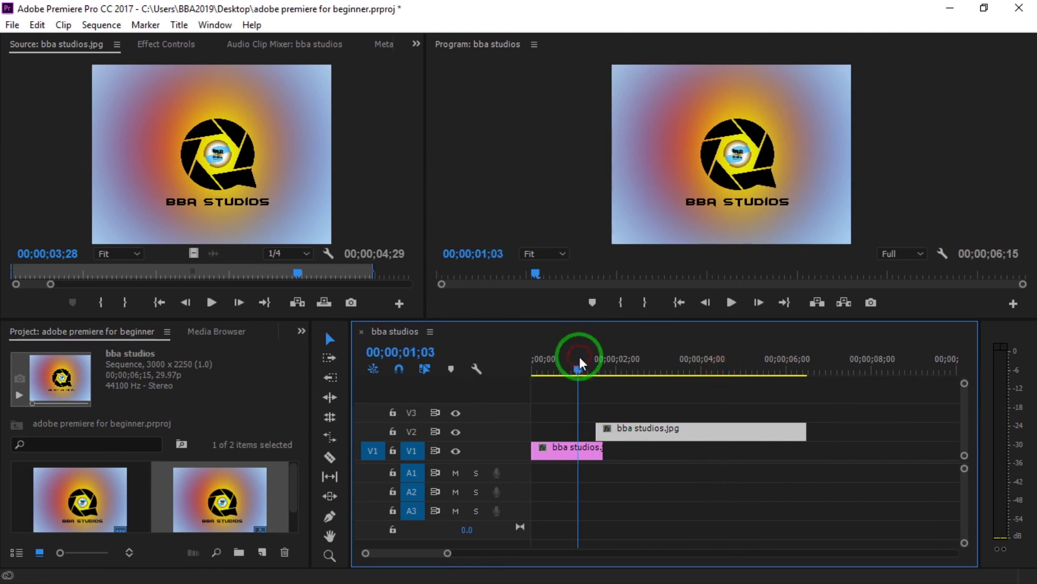